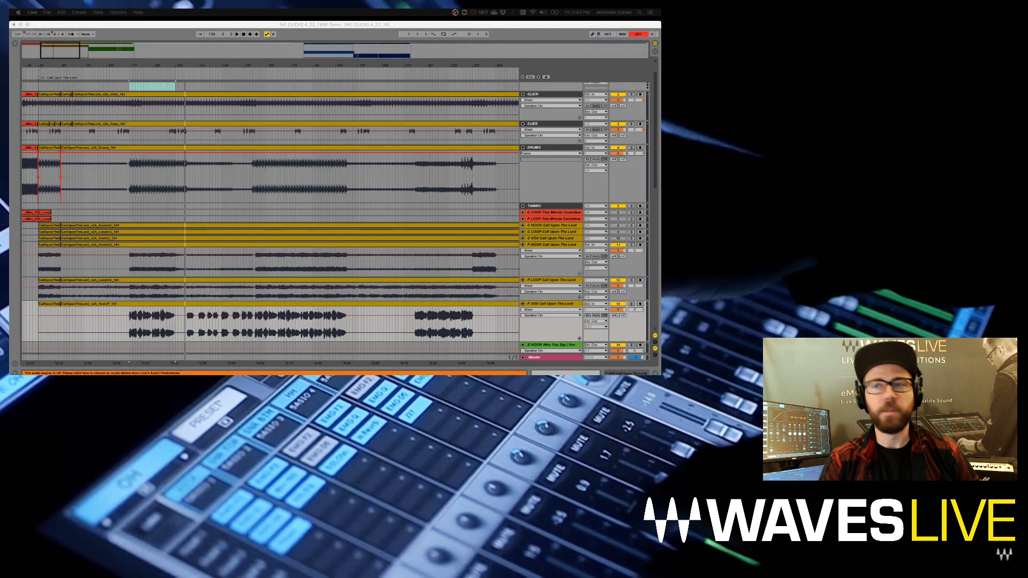
In Live's Audio preferences, set the audio output device to Waves SoundGrid (32 In, 32 Out)
{"action": "left_click", "coordinate": [32, 12]}
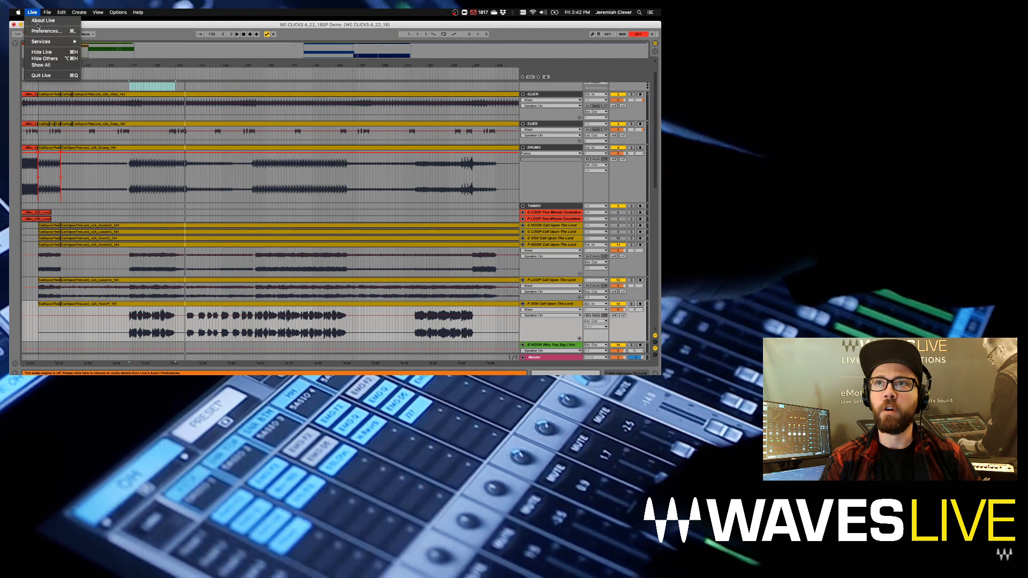
{"action": "left_click", "coordinate": [46, 31]}
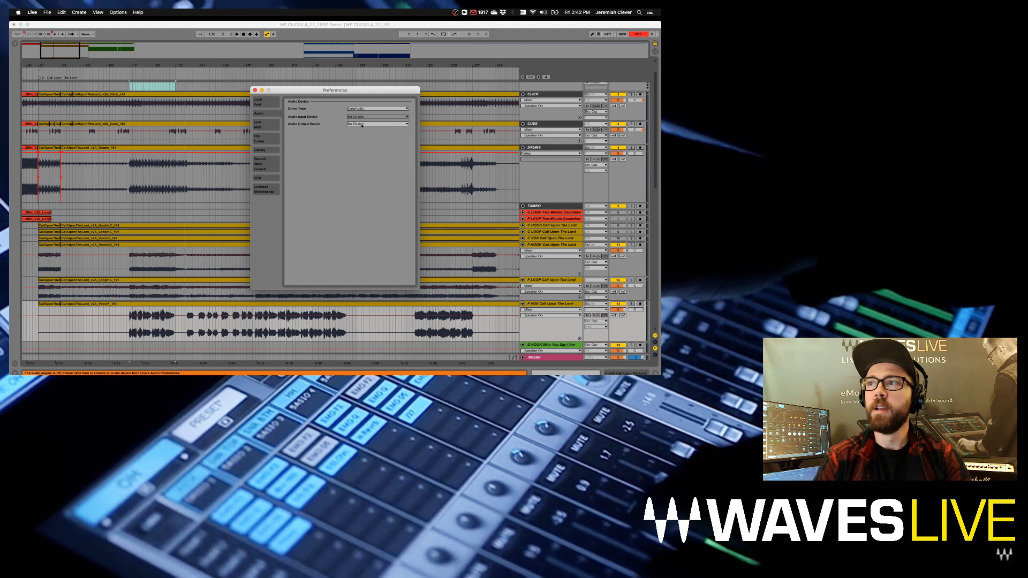
{"action": "left_click", "coordinate": [362, 125]}
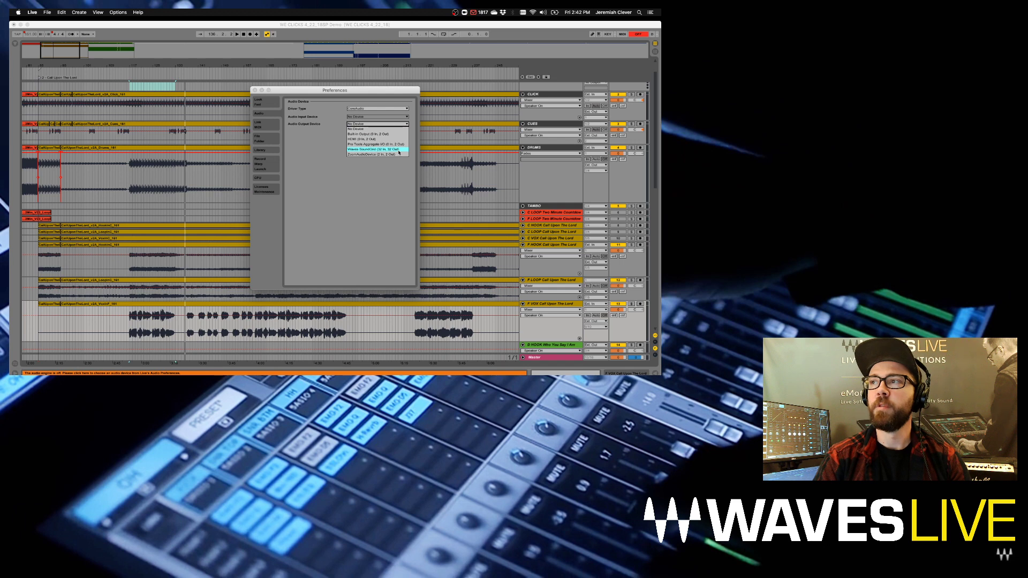
{"action": "left_click", "coordinate": [399, 150]}
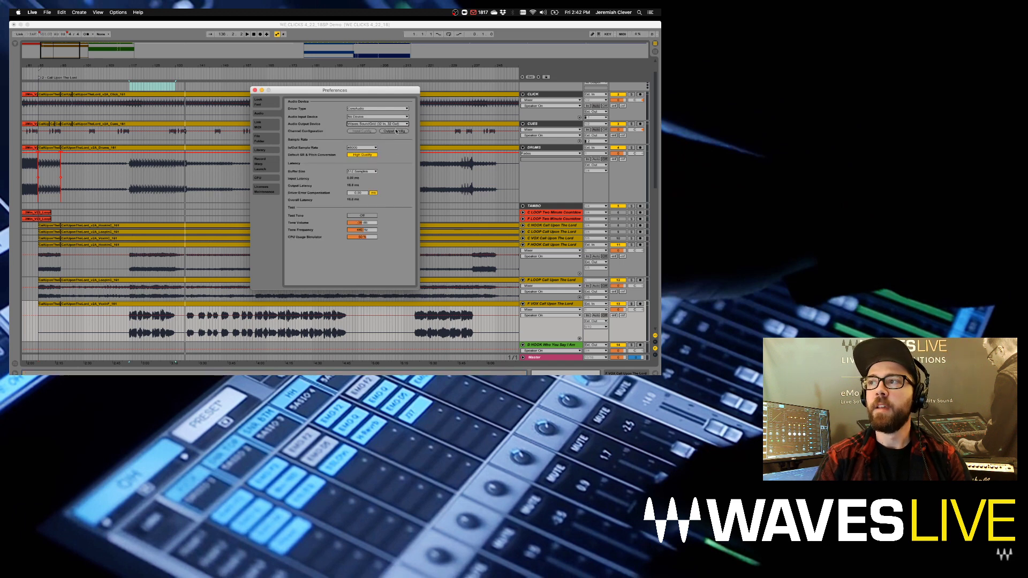
Enable SoundGrid stereo outputs 1/2, 3/4, 5/6, 7/8 and 9/10 in Output Config and confirm
{"action": "left_click", "coordinate": [396, 131]}
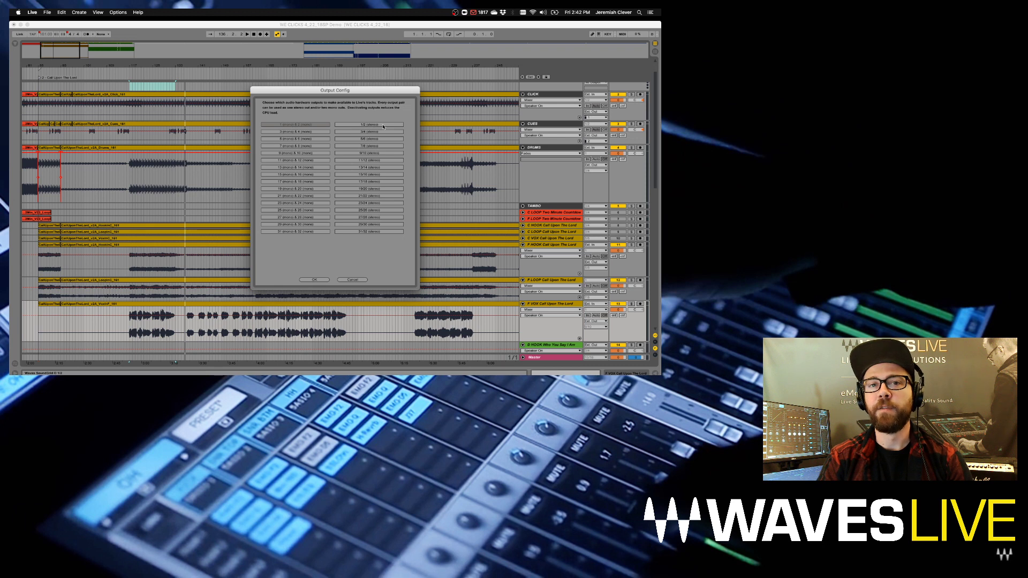
{"action": "left_click", "coordinate": [383, 125]}
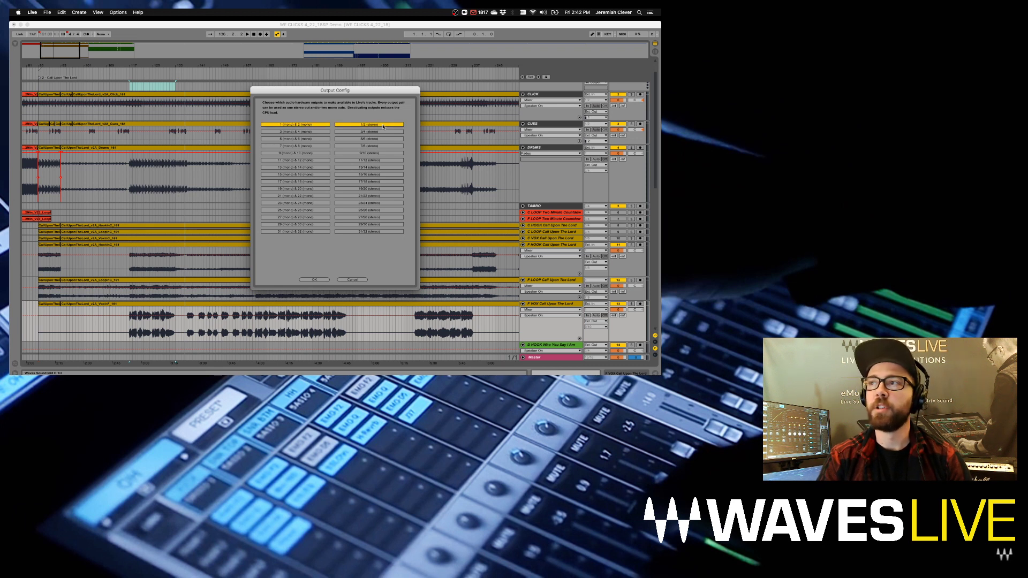
{"action": "left_click", "coordinate": [370, 131]}
{"action": "left_click", "coordinate": [370, 140]}
{"action": "left_click", "coordinate": [370, 146]}
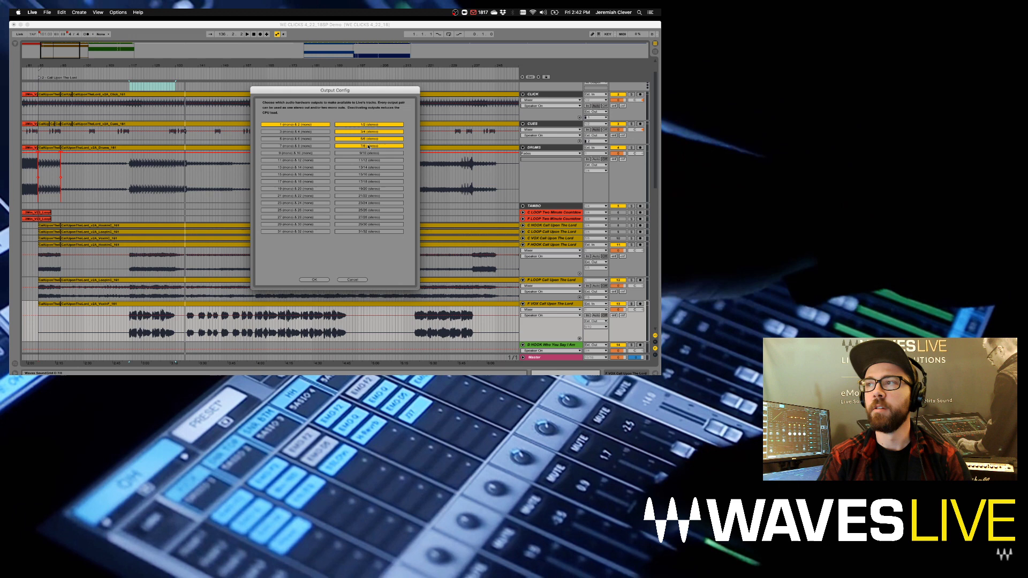
{"action": "left_click", "coordinate": [368, 153]}
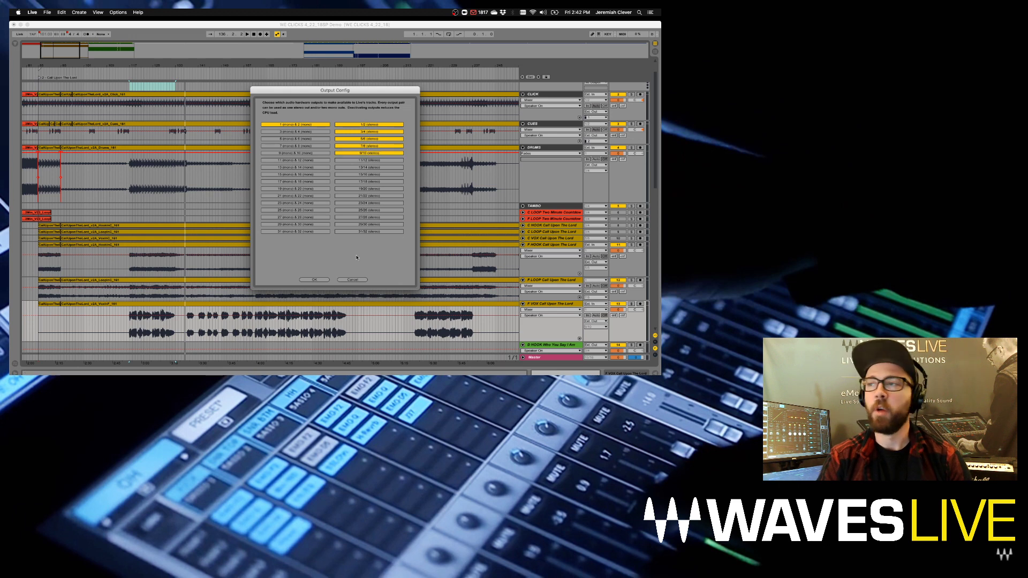
{"action": "left_click", "coordinate": [316, 280]}
{"action": "key", "text": "Return"}
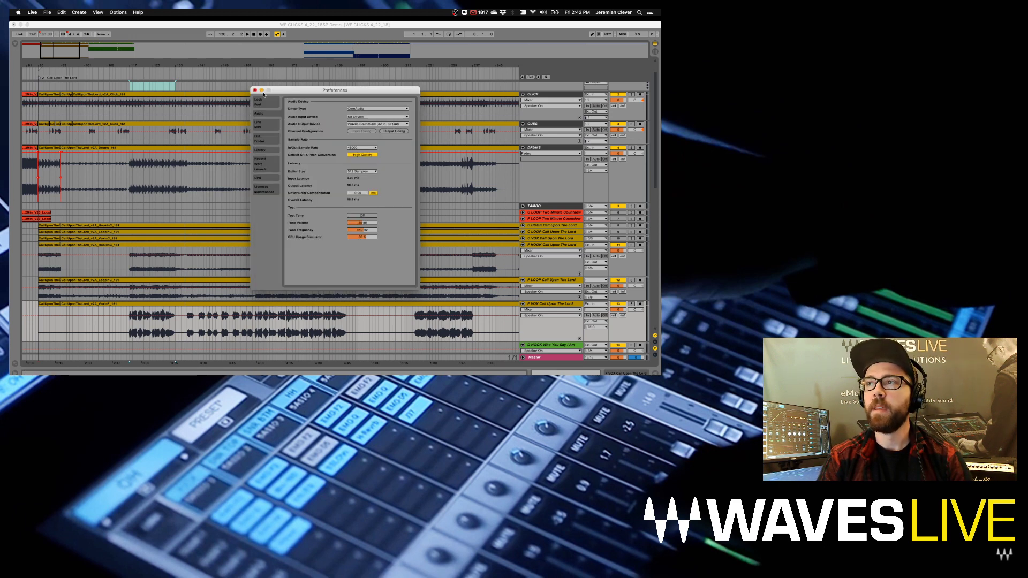
Close Preferences, route CLICK to output 1, leave CUES unchanged and keep DRUMS on 3/4
{"action": "left_click", "coordinate": [255, 91]}
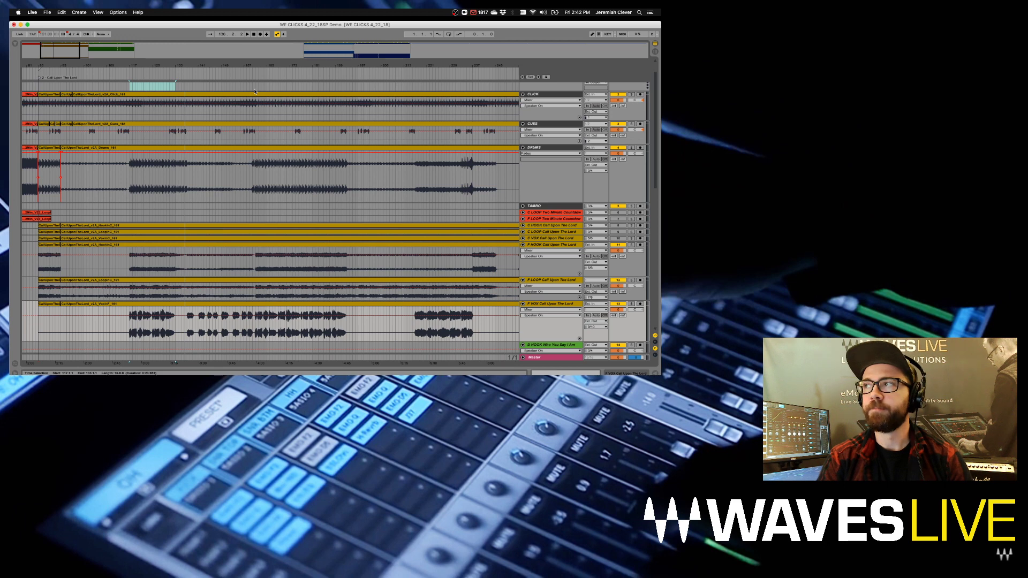
{"action": "left_click", "coordinate": [536, 96]}
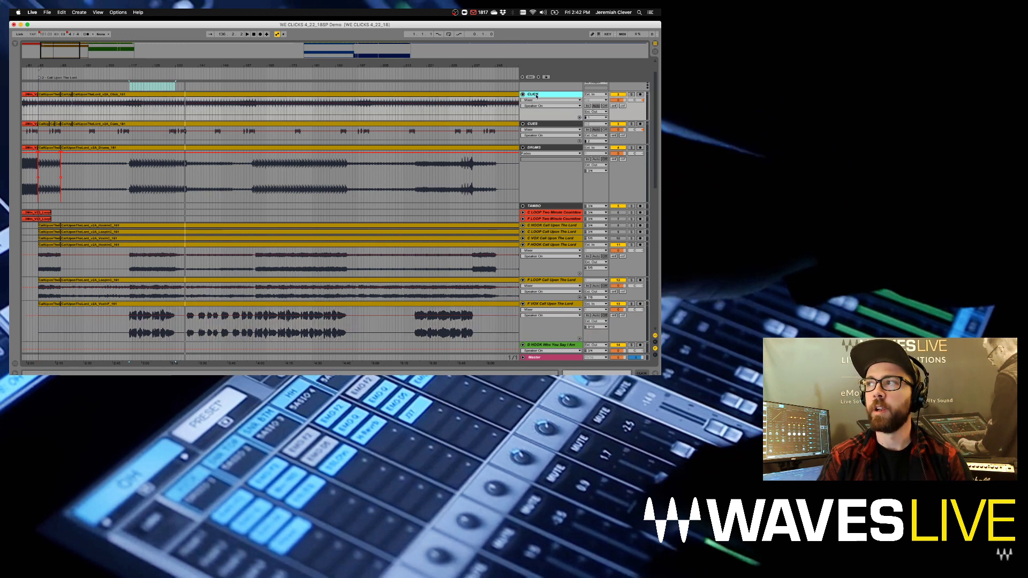
{"action": "left_click", "coordinate": [606, 118]}
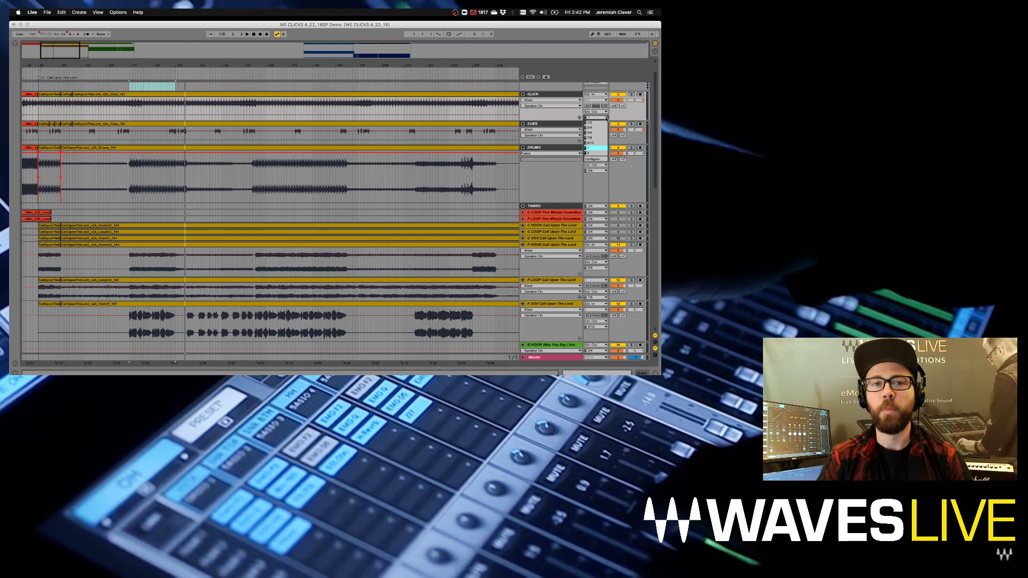
{"action": "left_click", "coordinate": [590, 148]}
{"action": "left_click", "coordinate": [556, 126]}
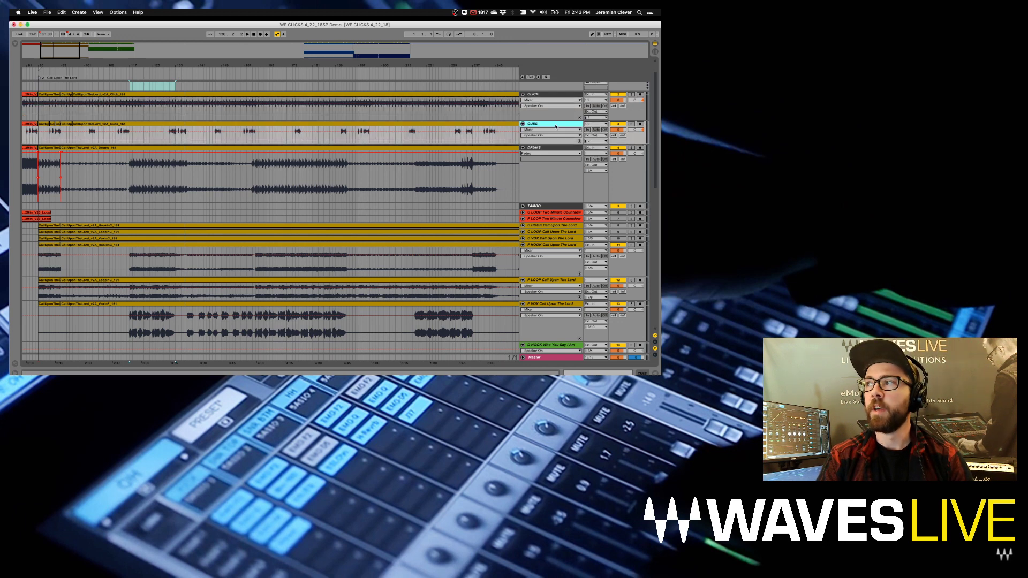
{"action": "left_click", "coordinate": [606, 141]}
{"action": "key", "text": "Escape"}
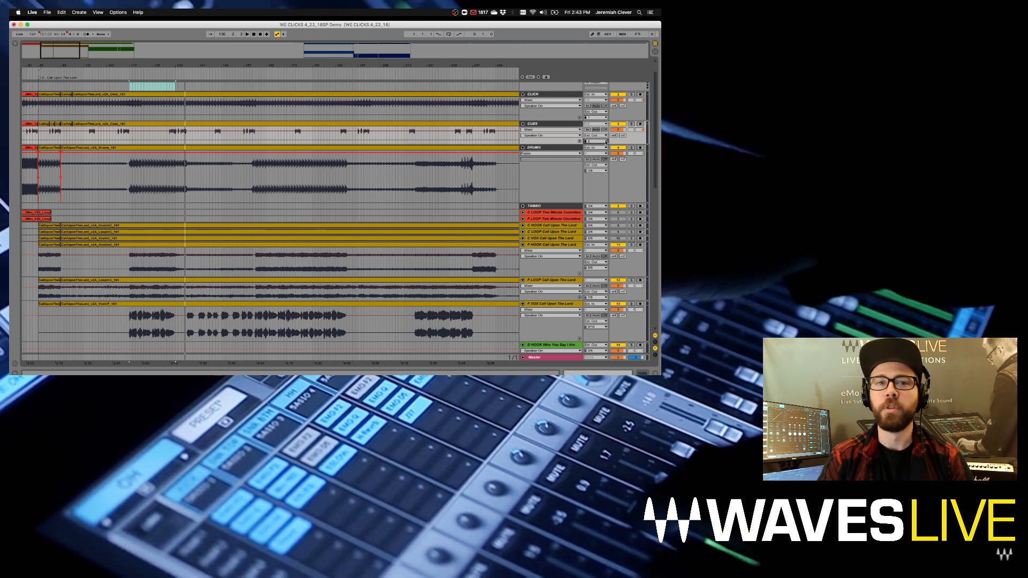
{"action": "left_click", "coordinate": [556, 150]}
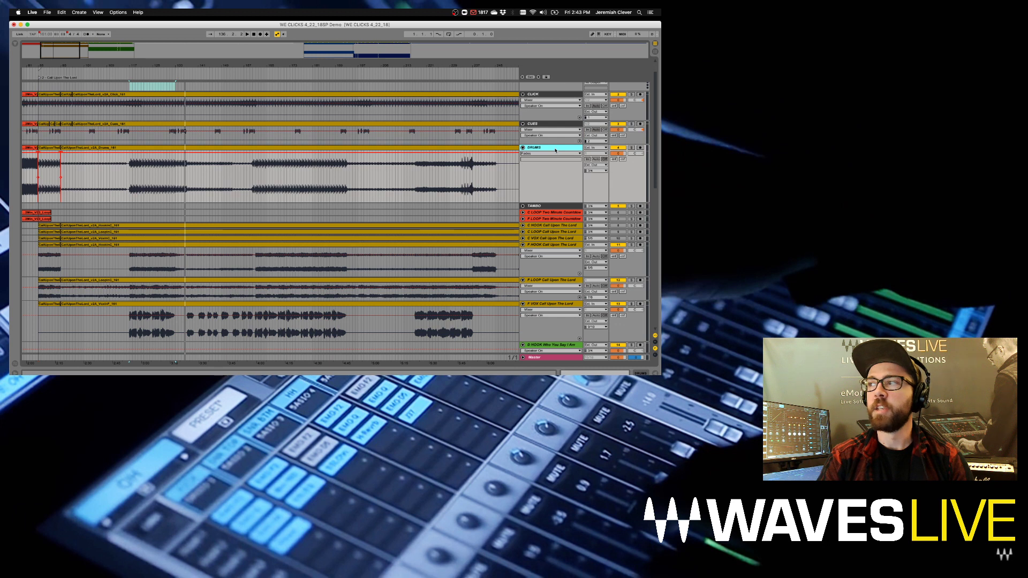
{"action": "left_click", "coordinate": [602, 170]}
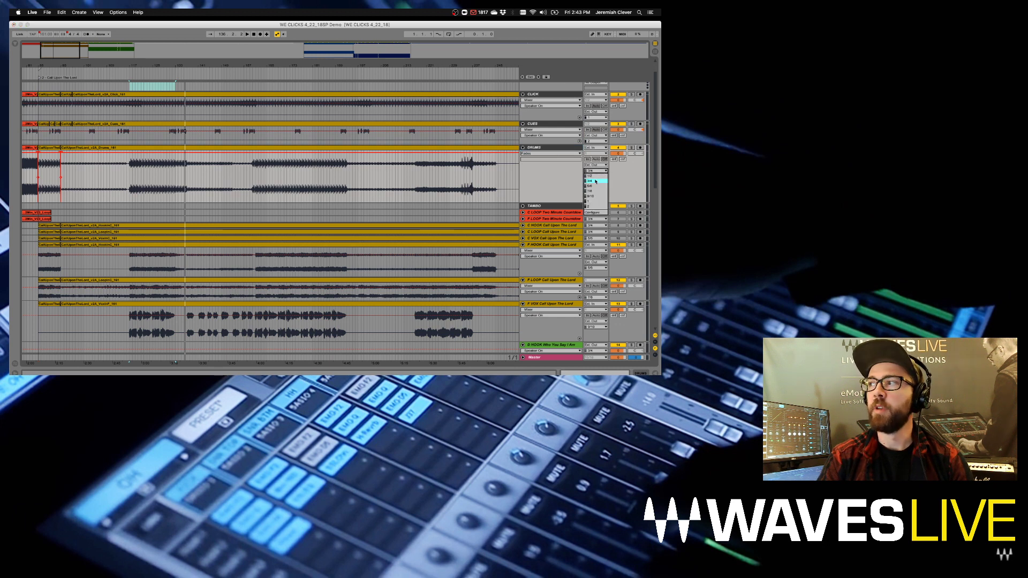
{"action": "left_click", "coordinate": [595, 181]}
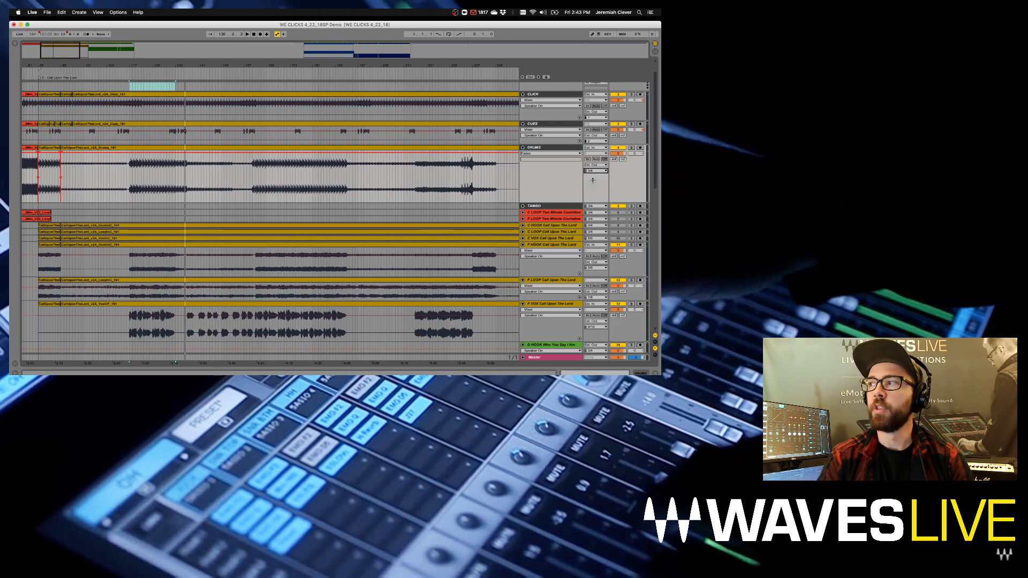
Route F HOOK to outputs 5/6, F LOOP to 7/8 and F VOX to 9/10
{"action": "left_click", "coordinate": [551, 245]}
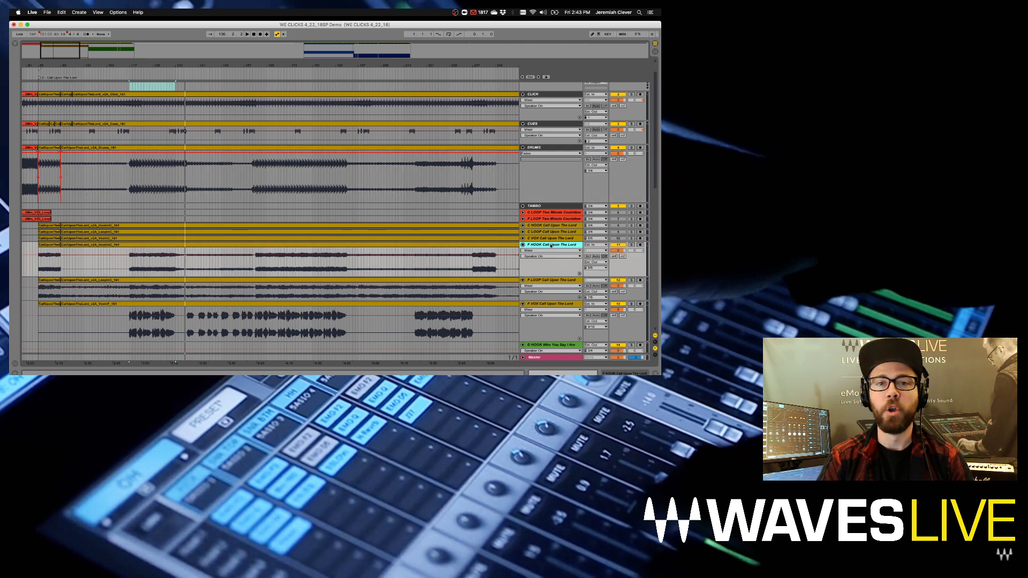
{"action": "left_click", "coordinate": [606, 268]}
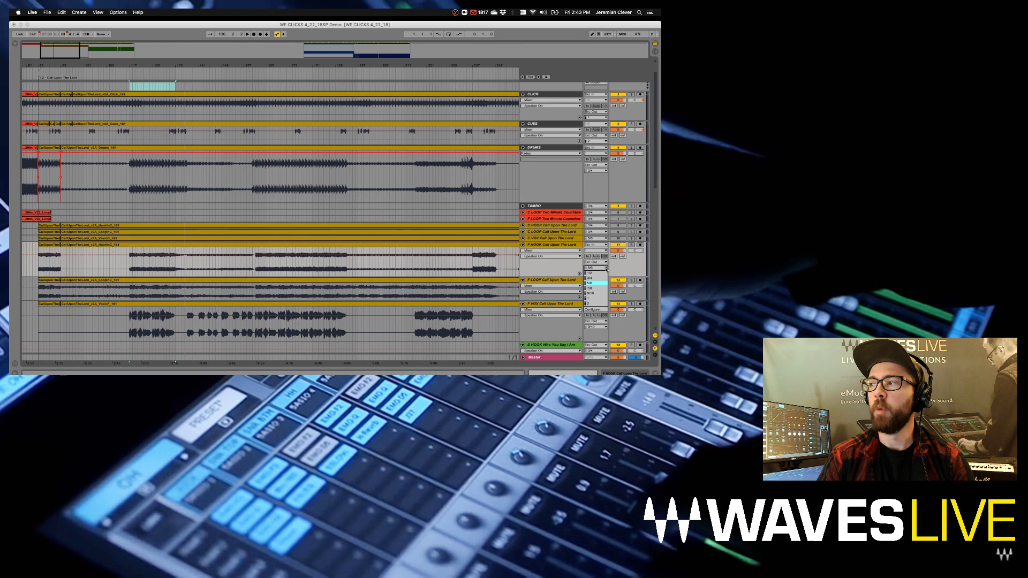
{"action": "left_click", "coordinate": [598, 284]}
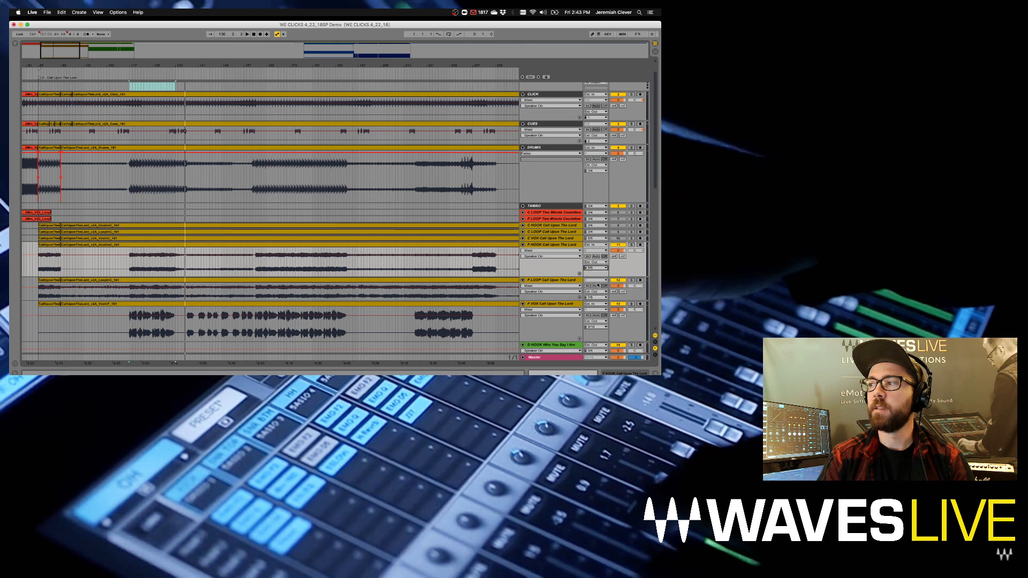
{"action": "left_click", "coordinate": [557, 281]}
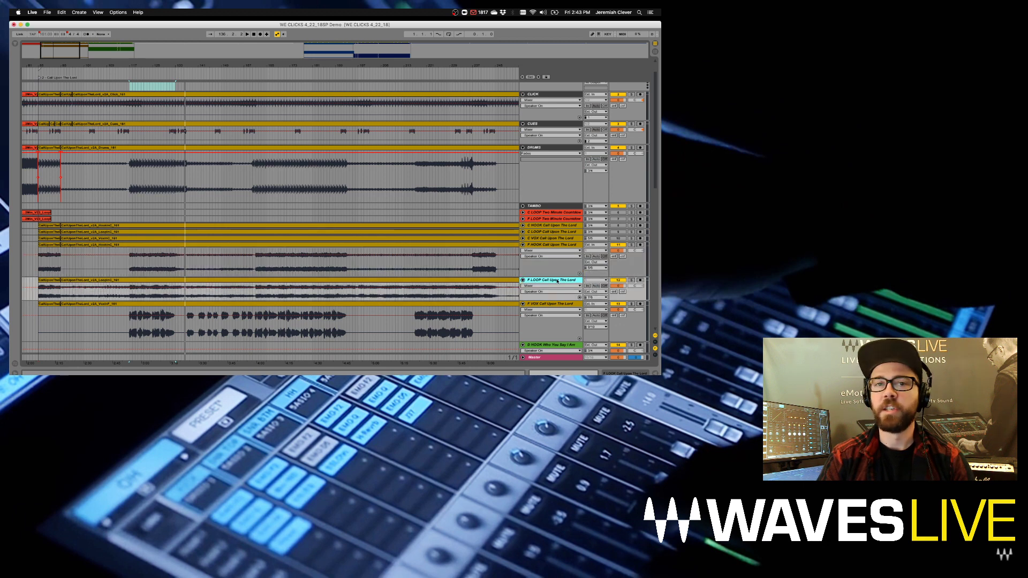
{"action": "left_click", "coordinate": [606, 297]}
{"action": "left_click", "coordinate": [606, 299]}
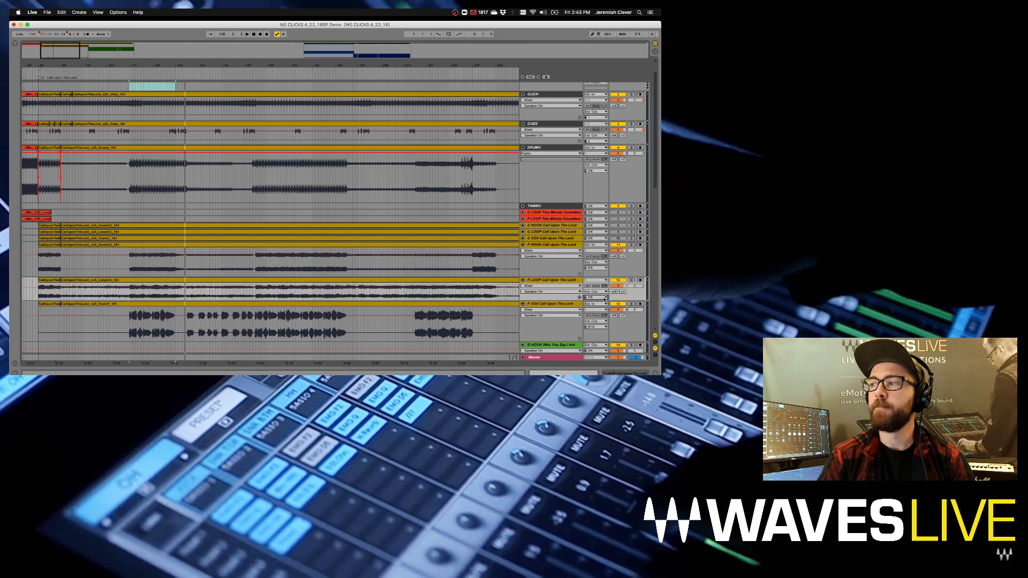
{"action": "left_click", "coordinate": [562, 305]}
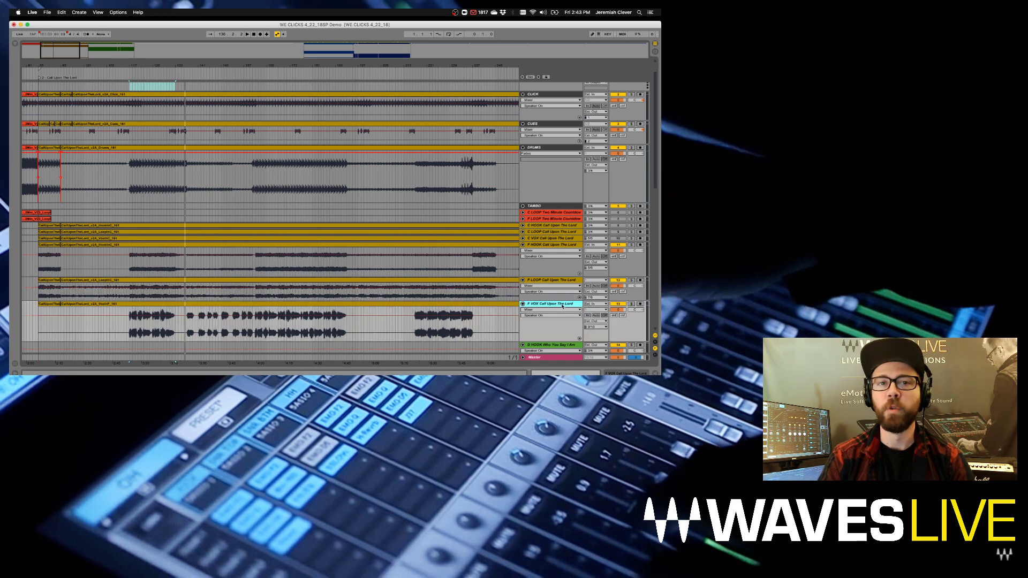
{"action": "left_click", "coordinate": [606, 328]}
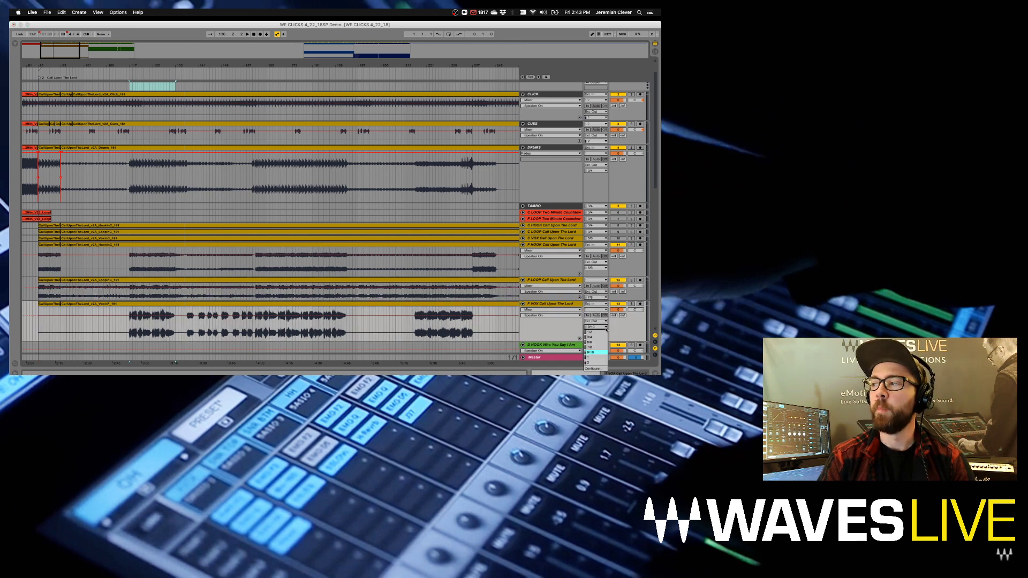
{"action": "left_click", "coordinate": [606, 328]}
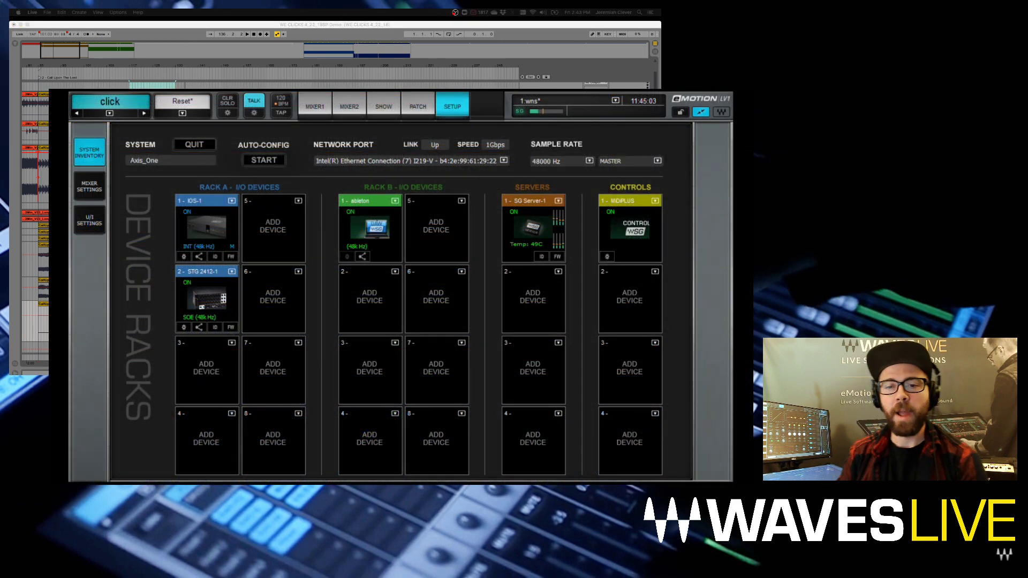
Patch Ableton ASIO 1–10 one-to-one into LV1 channels click through vox loop, then show MIXER1
{"action": "left_click", "coordinate": [418, 106]}
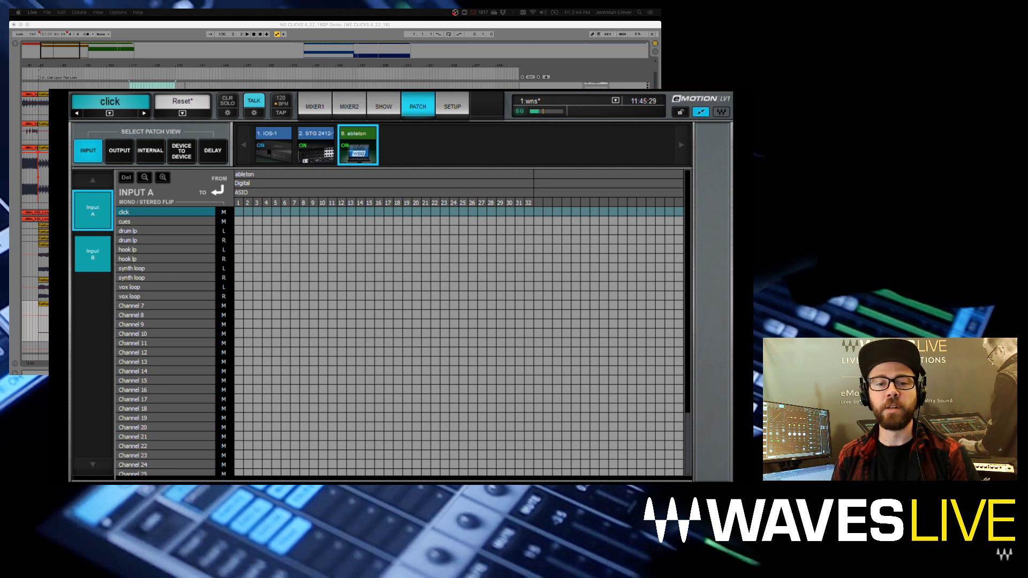
{"action": "left_click_drag", "start_coordinate": [248, 221], "coordinate": [323, 295]}
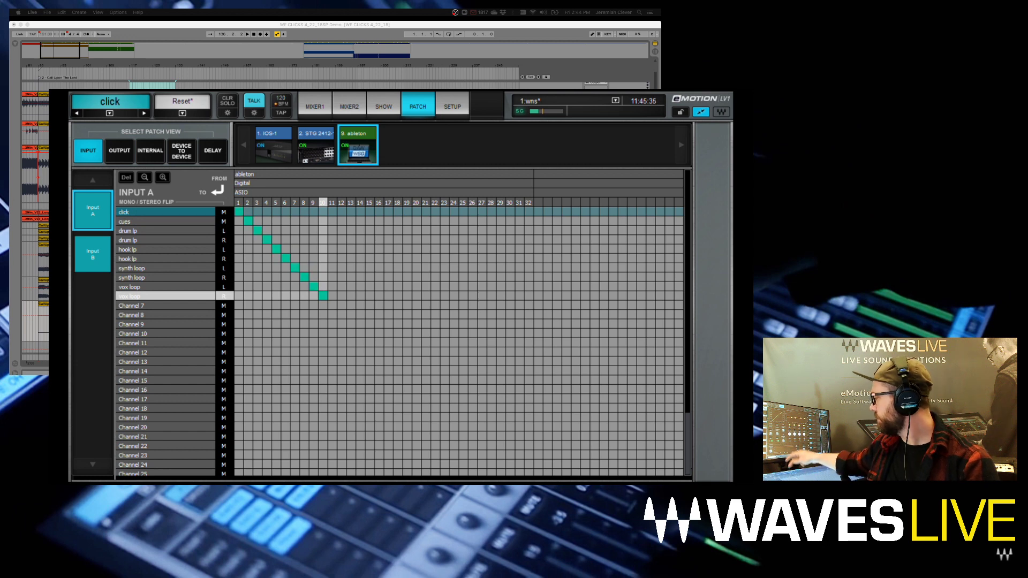
{"action": "left_click", "coordinate": [314, 106]}
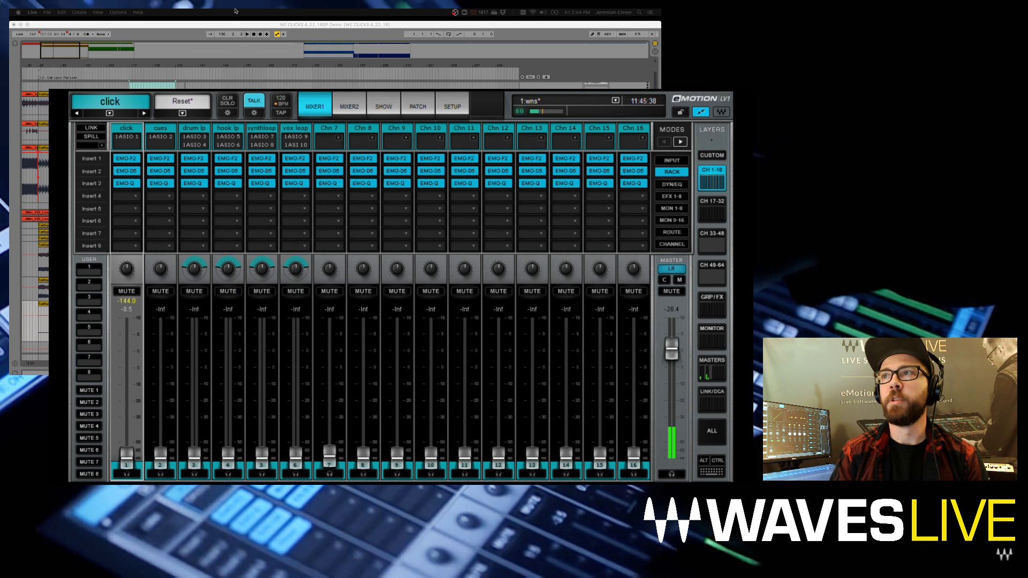
Play the Ableton session to check its stems meter on the LV1 channels, then stop
{"action": "left_click", "coordinate": [248, 35]}
{"action": "left_click", "coordinate": [248, 35]}
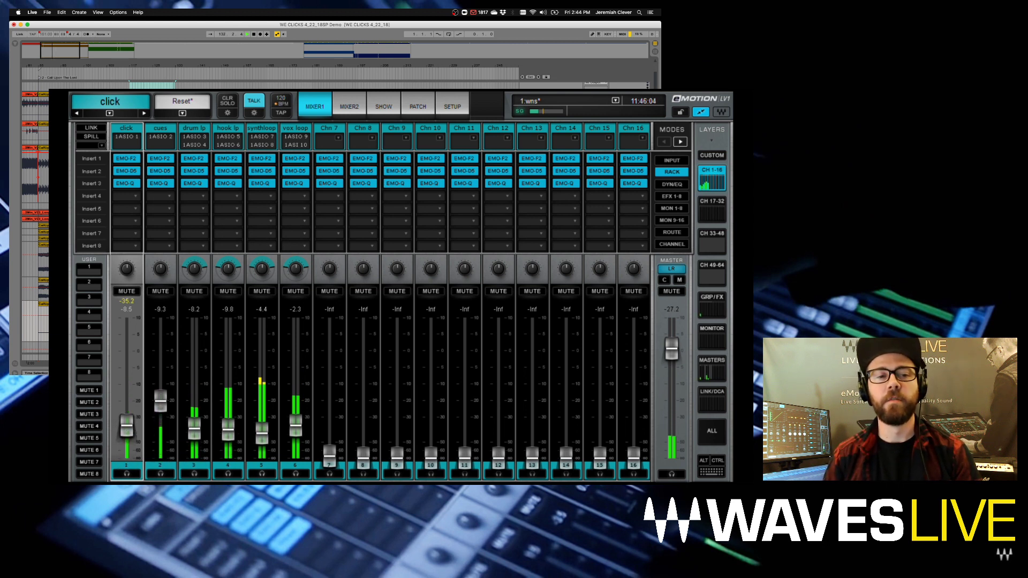
{"action": "left_click", "coordinate": [254, 34]}
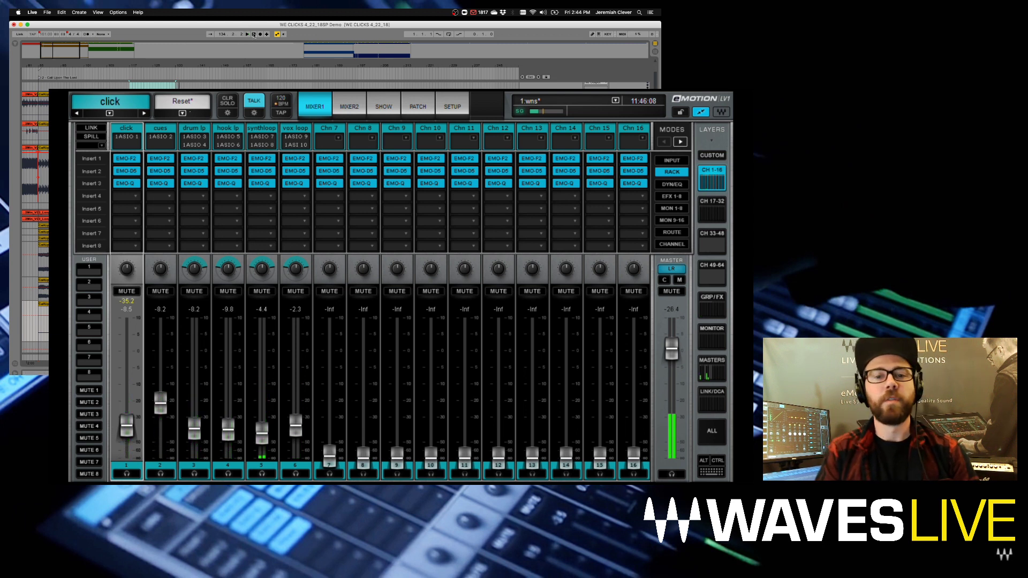